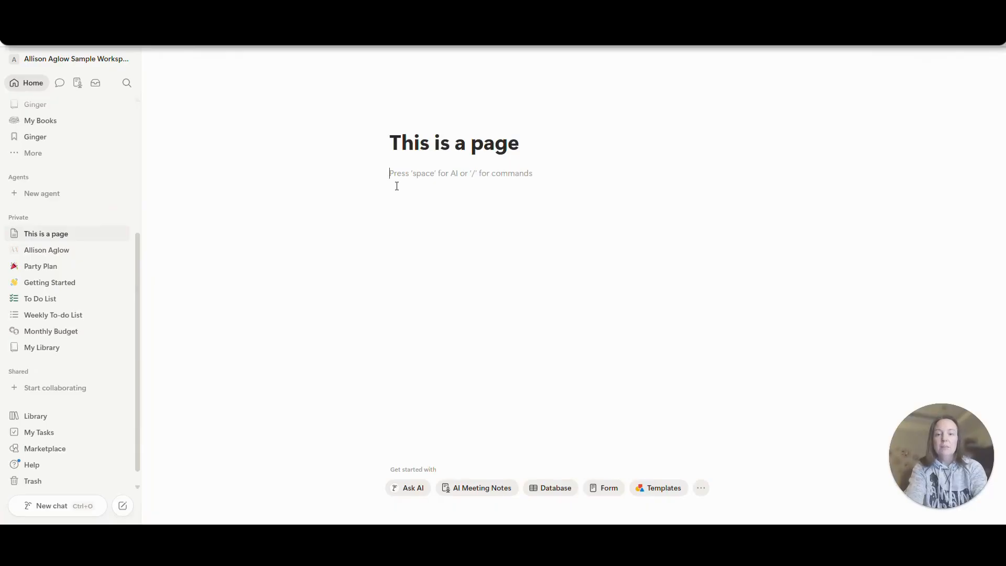
# Write "Text" as the first line of the page body and start a new line below it
pyautogui.write('Text')
pyautogui.press('Return')
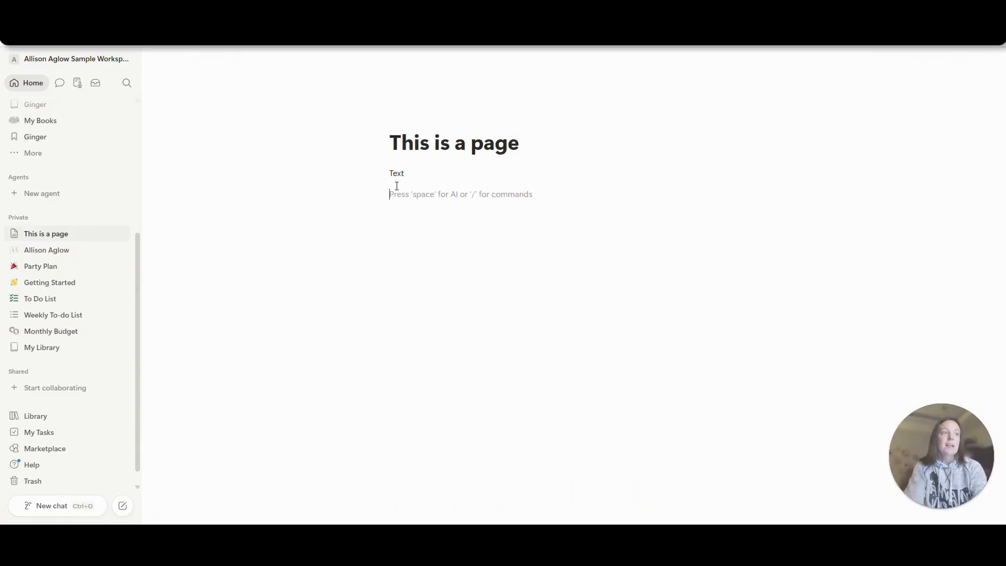
pyautogui.write('/')
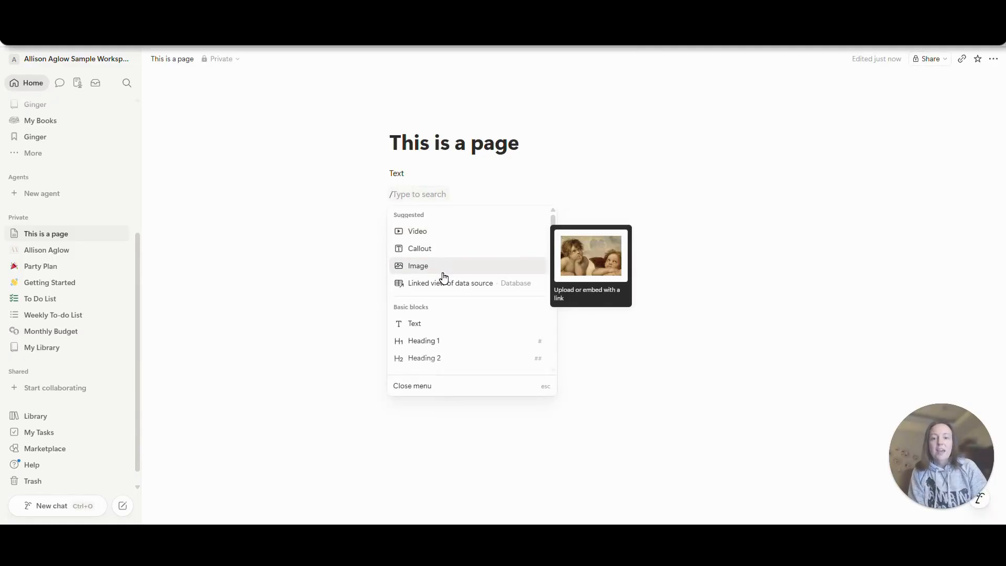
pyautogui.scroll(-1, 443, 277)
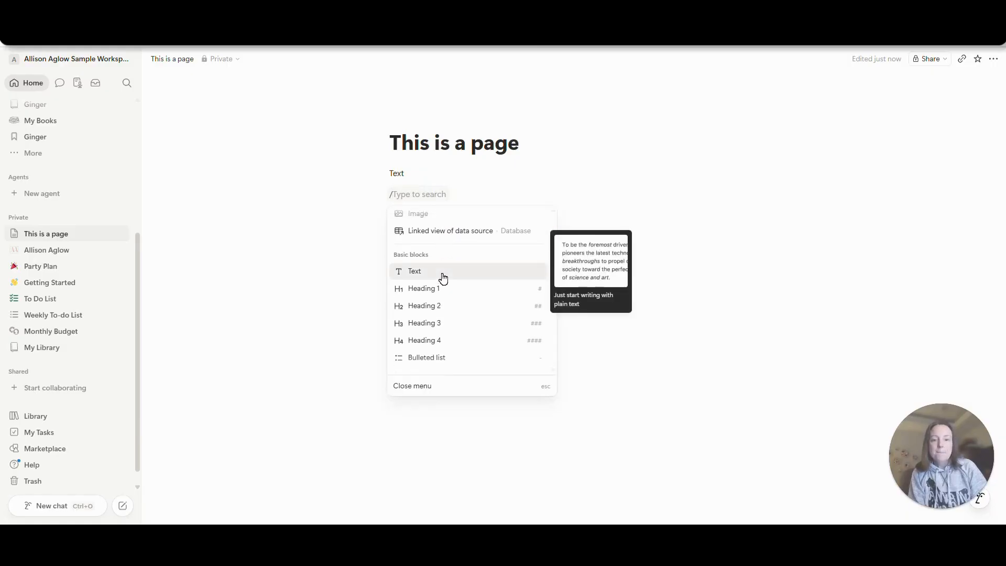
pyautogui.scroll(-1, 443, 276)
pyautogui.press('BackSpace')
pyautogui.press('BackSpace')
pyautogui.press('BackSpace')
pyautogui.press('BackSpace')
pyautogui.press('BackSpace')
pyautogui.press('BackSpace')
pyautogui.write('Tex')
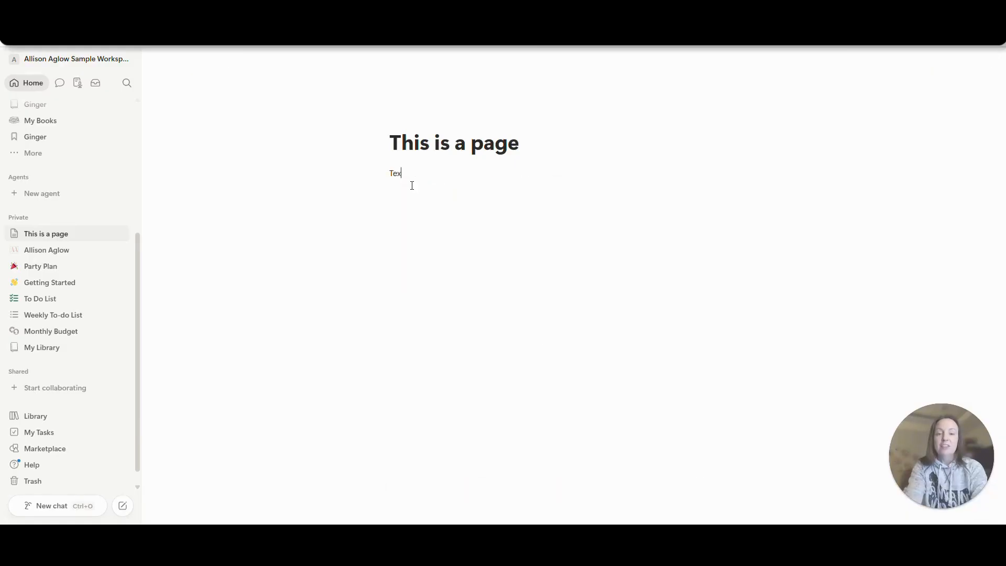
pyautogui.press('Return')
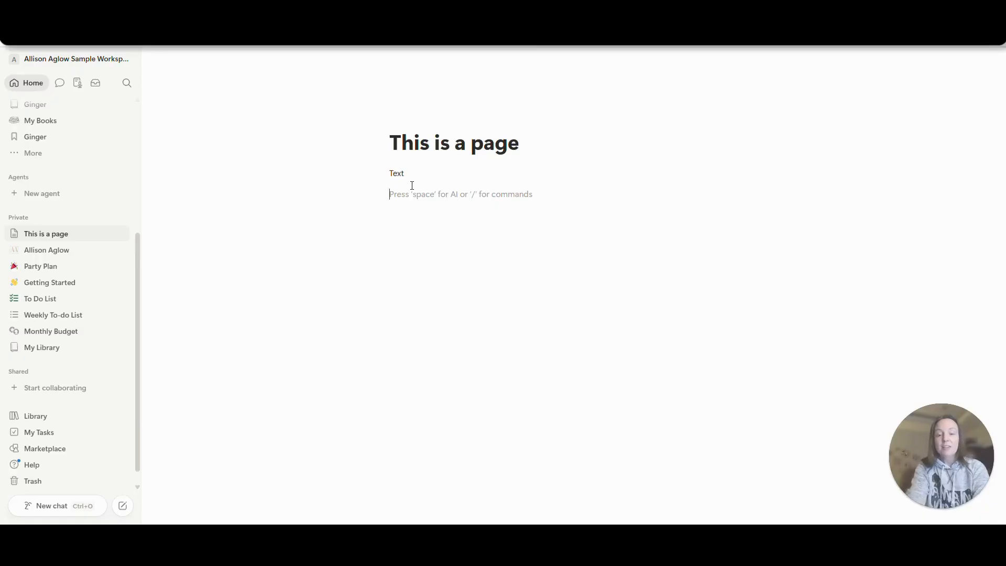
# Look through the available block types and insert a Heading 3 block below the "Text" line
pyautogui.write('/')
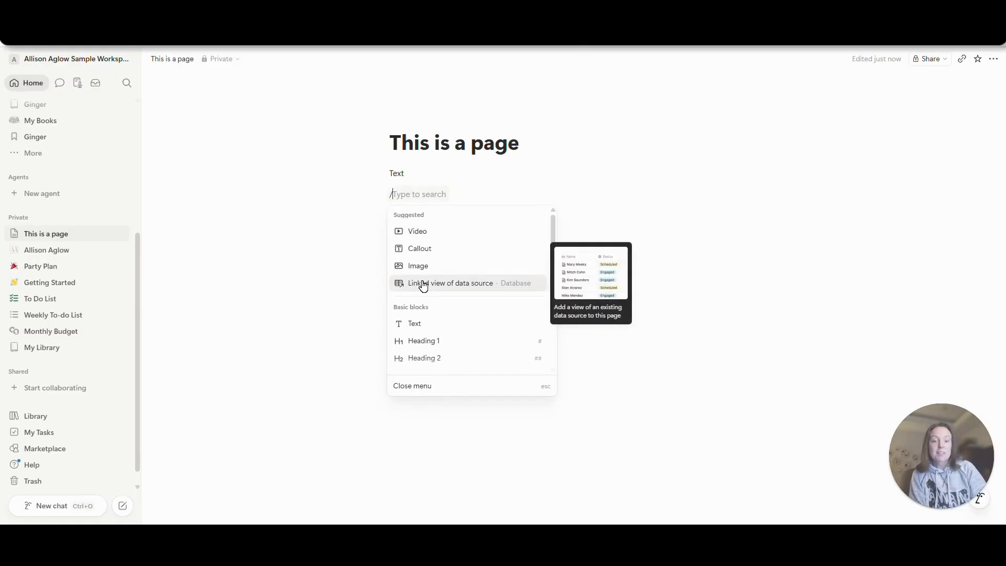
pyautogui.scroll(-2, 426, 291)
pyautogui.scroll(-1, 445, 291)
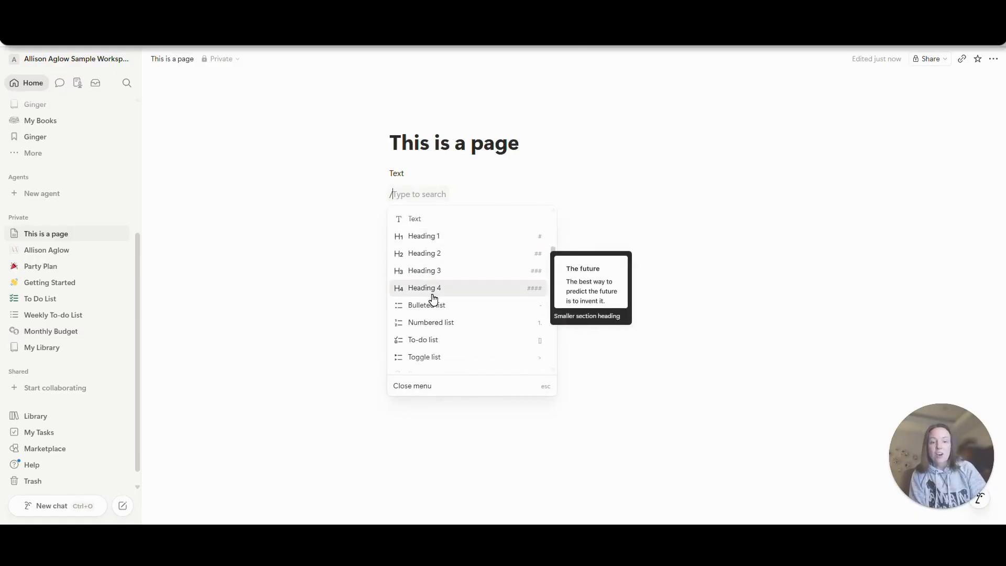
pyautogui.scroll(-1, 440, 300)
pyautogui.scroll(-3, 467, 303)
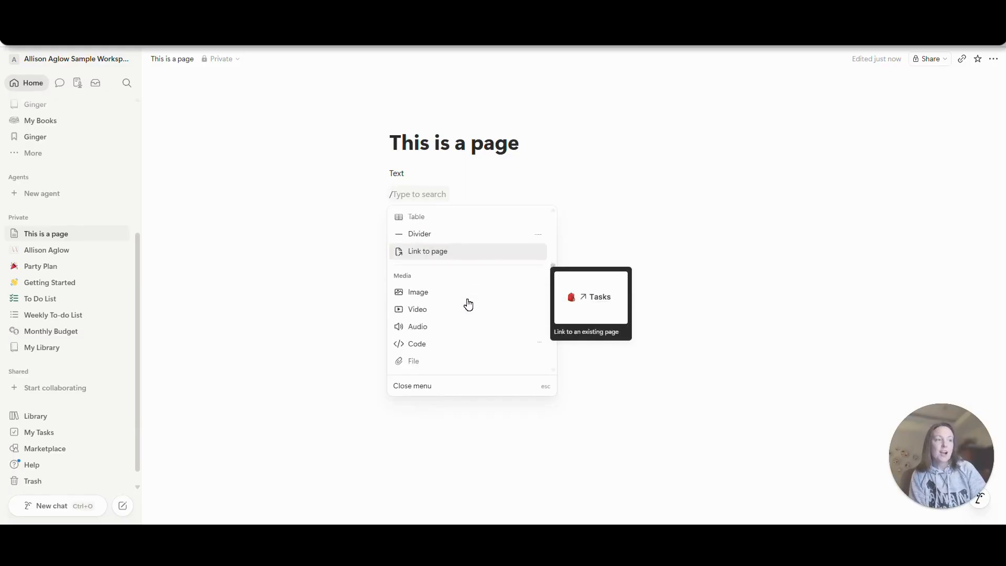
pyautogui.scroll(-1, 467, 304)
pyautogui.scroll(-1, 468, 303)
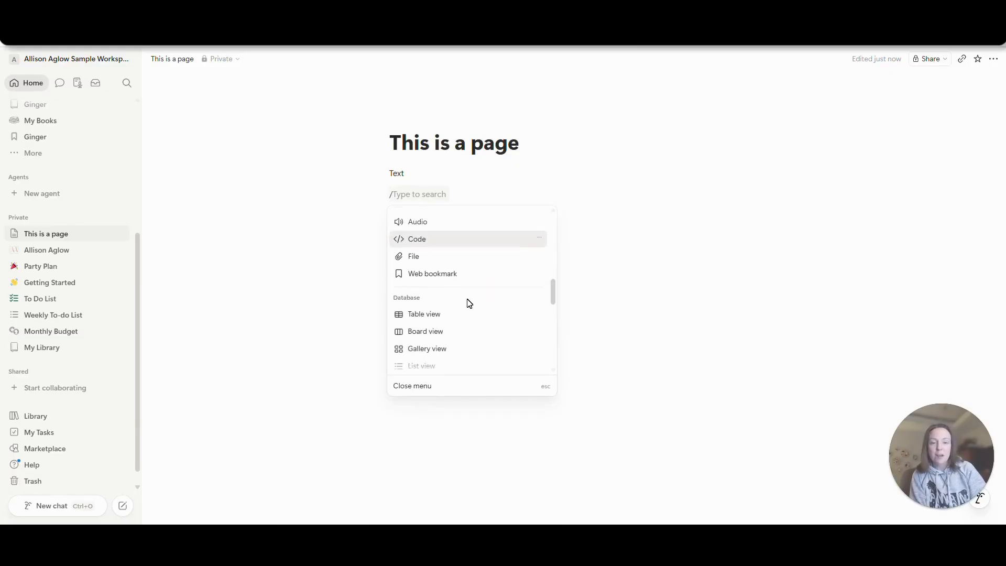
pyautogui.scroll(4, 459, 280)
pyautogui.scroll(1, 458, 281)
pyautogui.click(457, 251)
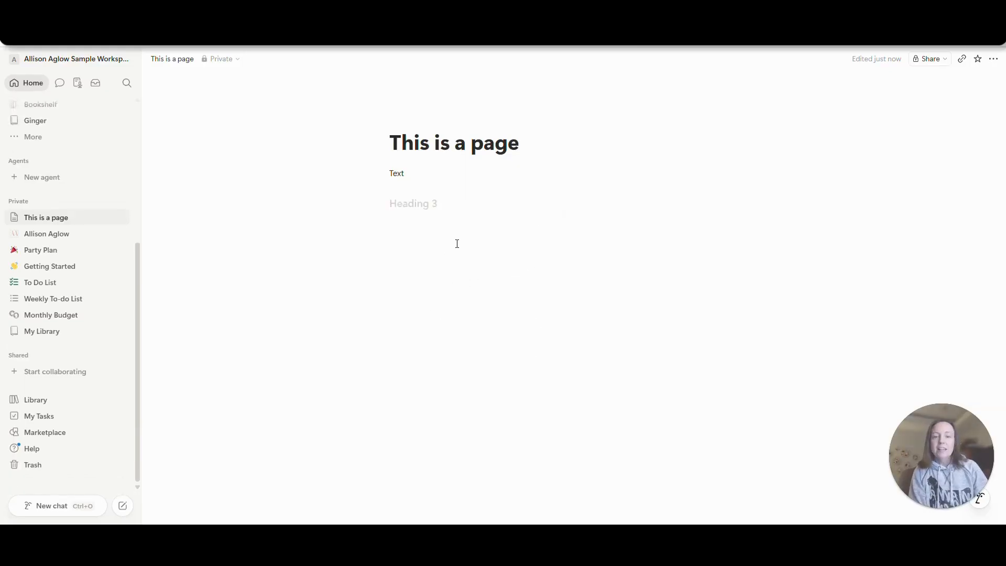
# Open the Party Plan page and bring its Details, Food ideas and Decor ideas sections into view
pyautogui.click(46, 253)
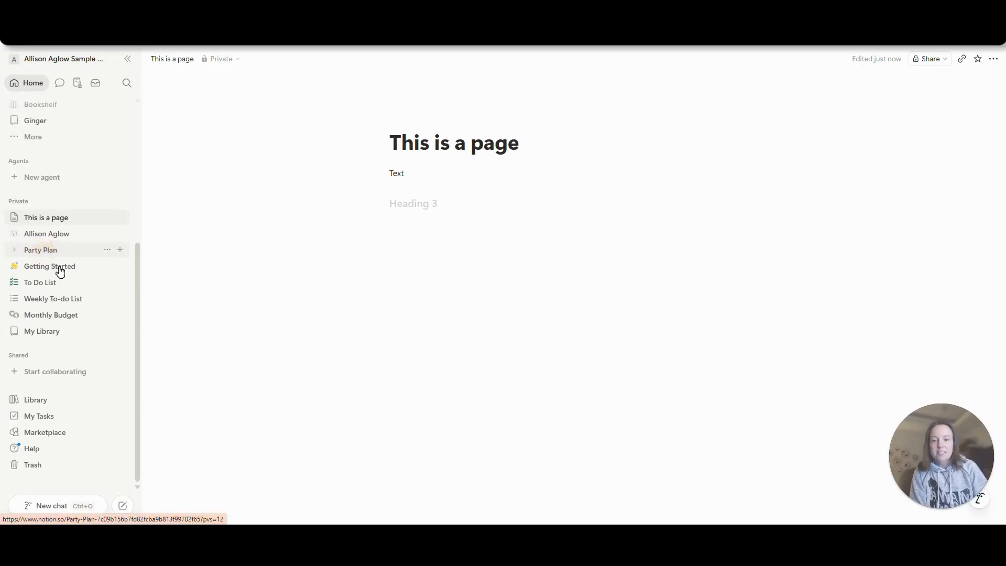
pyautogui.scroll(-4, 660, 257)
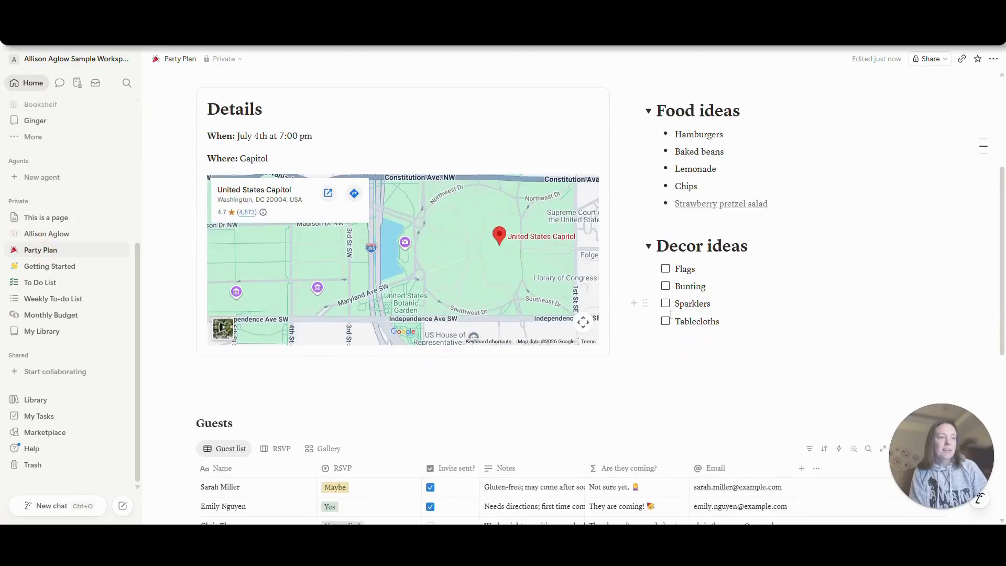
pyautogui.scroll(1, 706, 362)
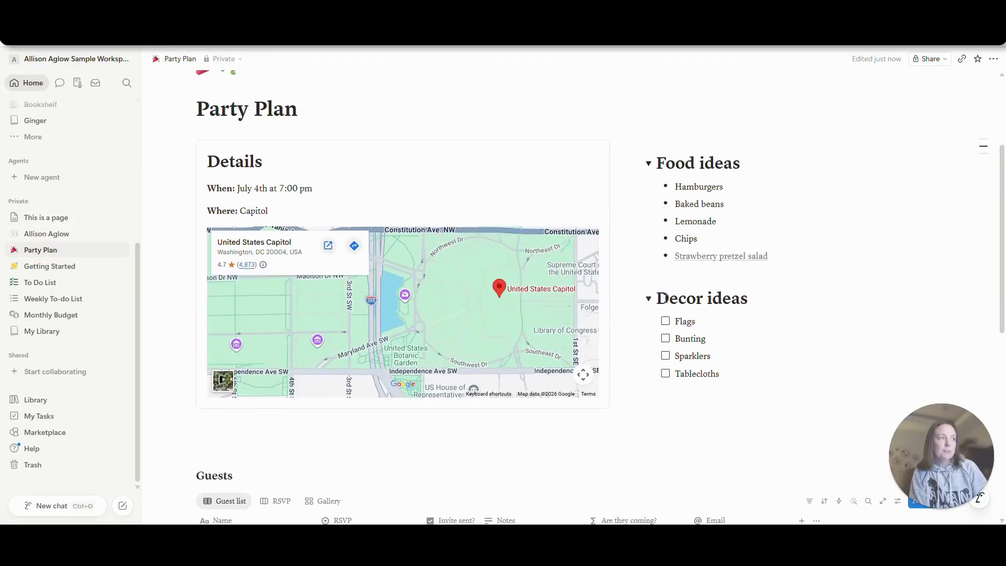
# Move the Decor ideas section above the Details box, and return it to its place below Food ideas
pyautogui.moveTo(630, 297); pyautogui.dragTo(379, 129)
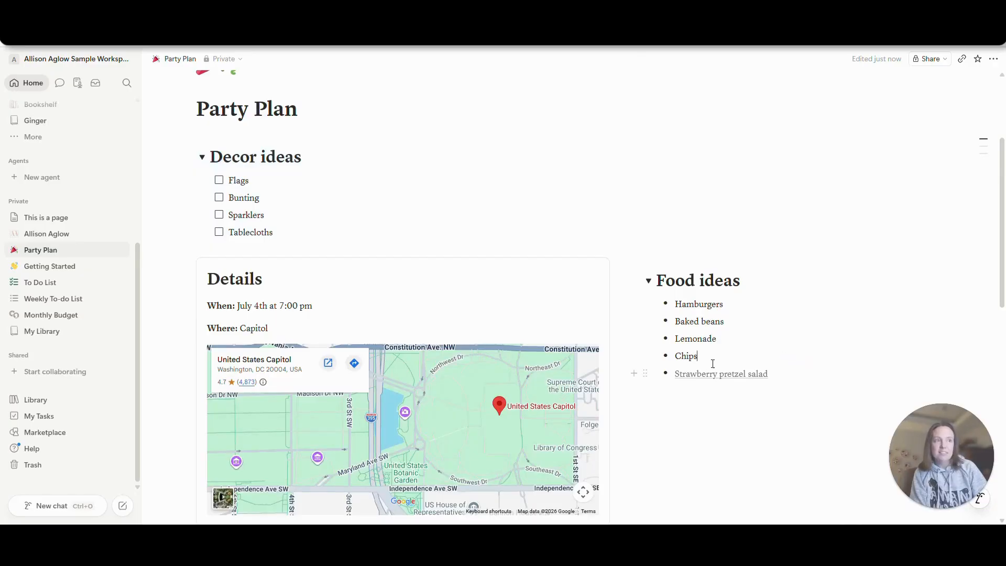
pyautogui.moveTo(175, 157); pyautogui.dragTo(651, 426)
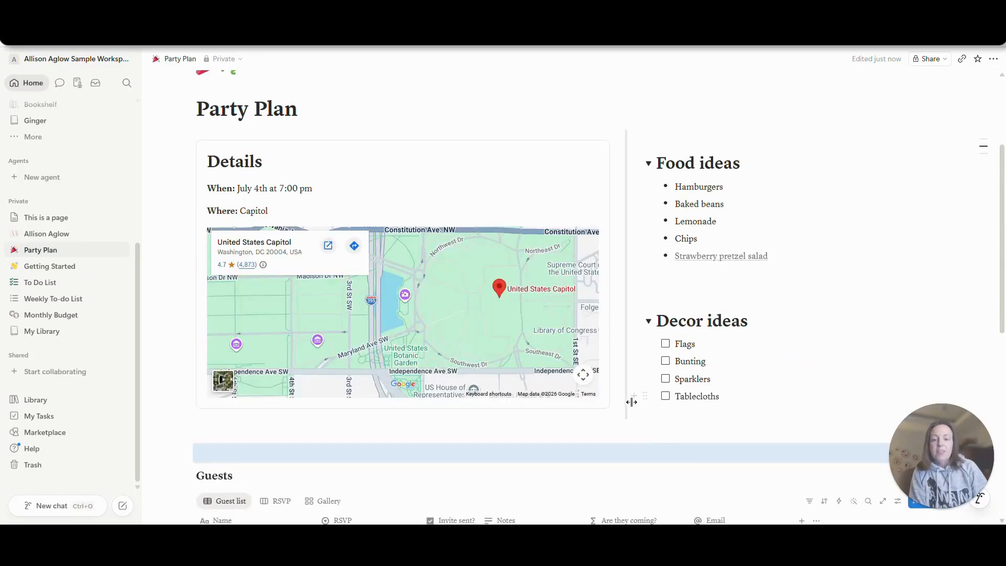
# Open the first guest's entry from the Guests table to view its properties and page content, and close it again
pyautogui.scroll(-4, 618, 381)
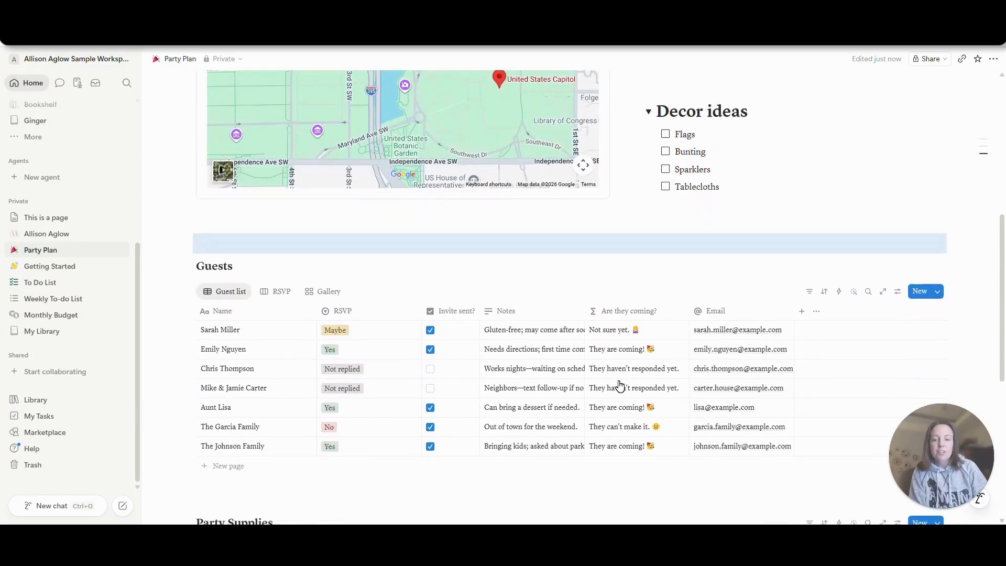
pyautogui.scroll(-1, 353, 314)
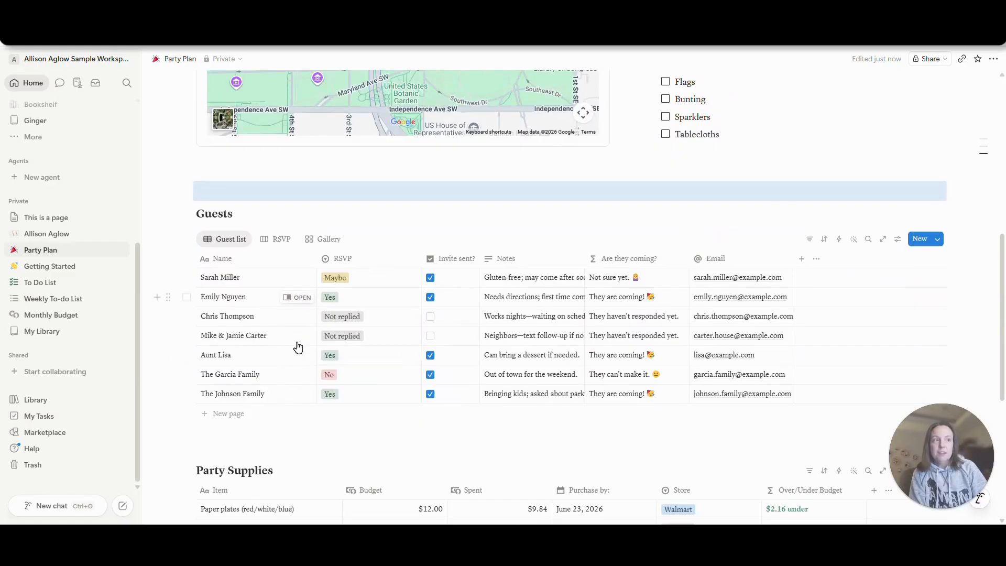
pyautogui.click(415, 209)
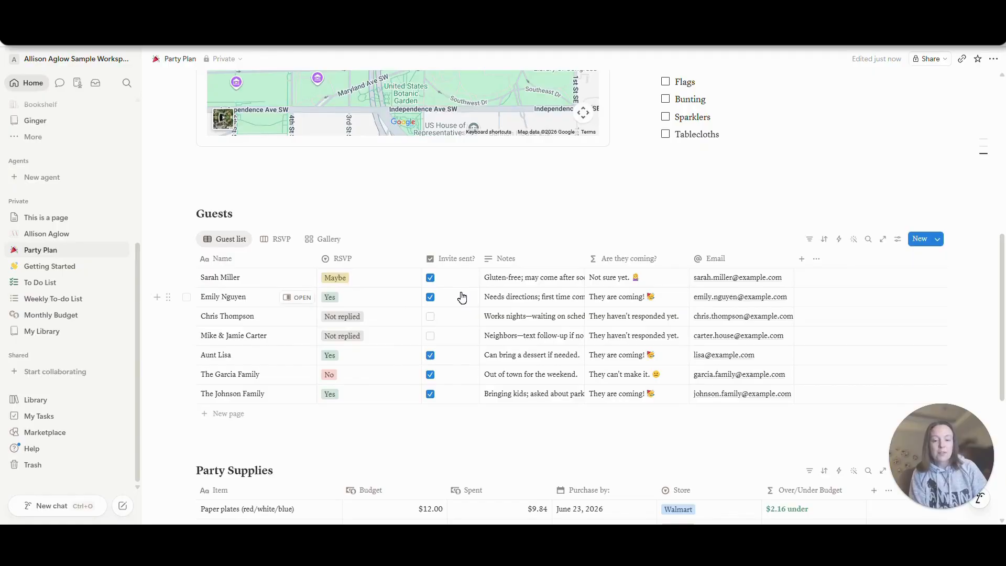
pyautogui.click(297, 285)
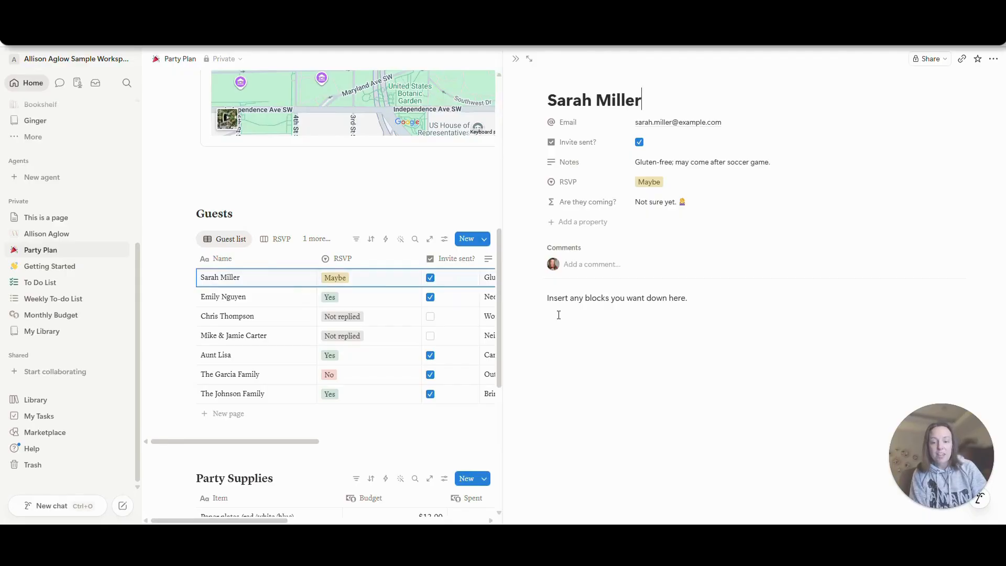
pyautogui.click(396, 211)
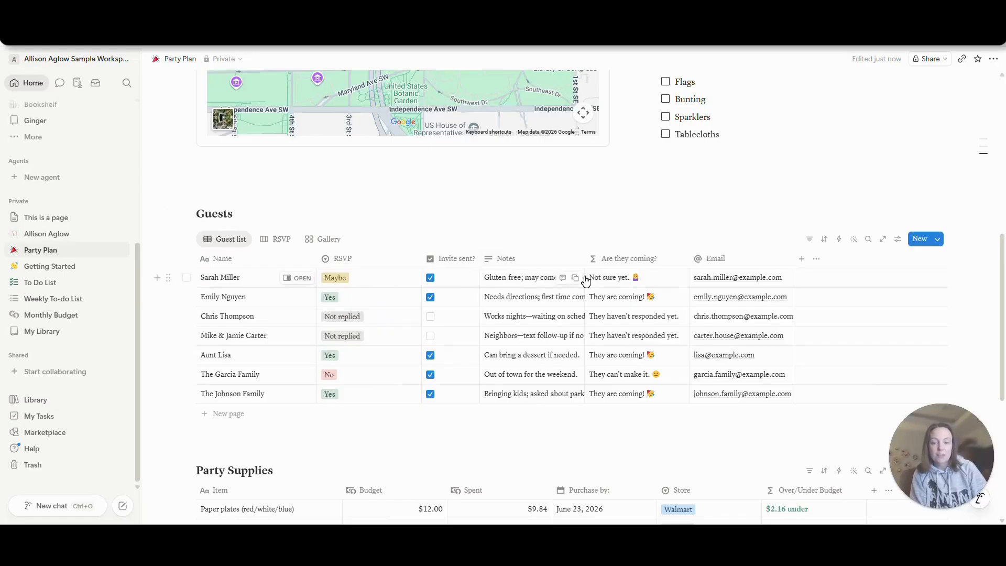
# Filter the Guest list view of the Guests database to entries where "Invite sent?" is Checked
pyautogui.click(824, 240)
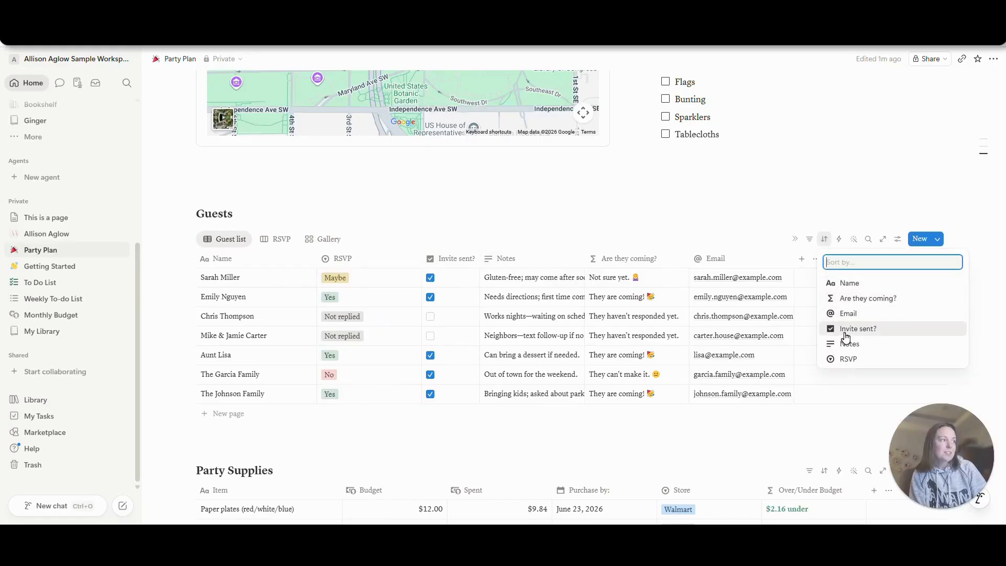
pyautogui.click(809, 245)
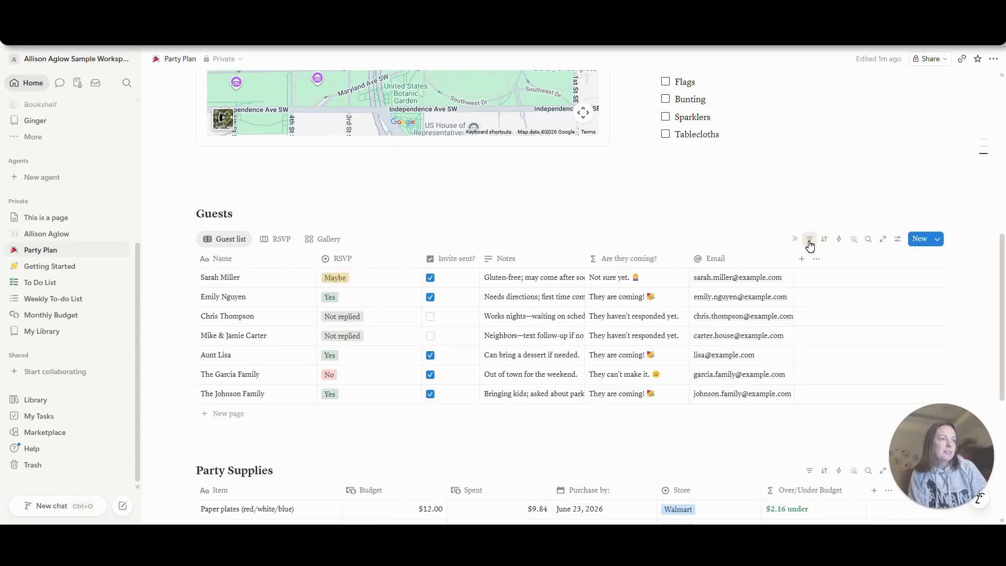
pyautogui.click(809, 242)
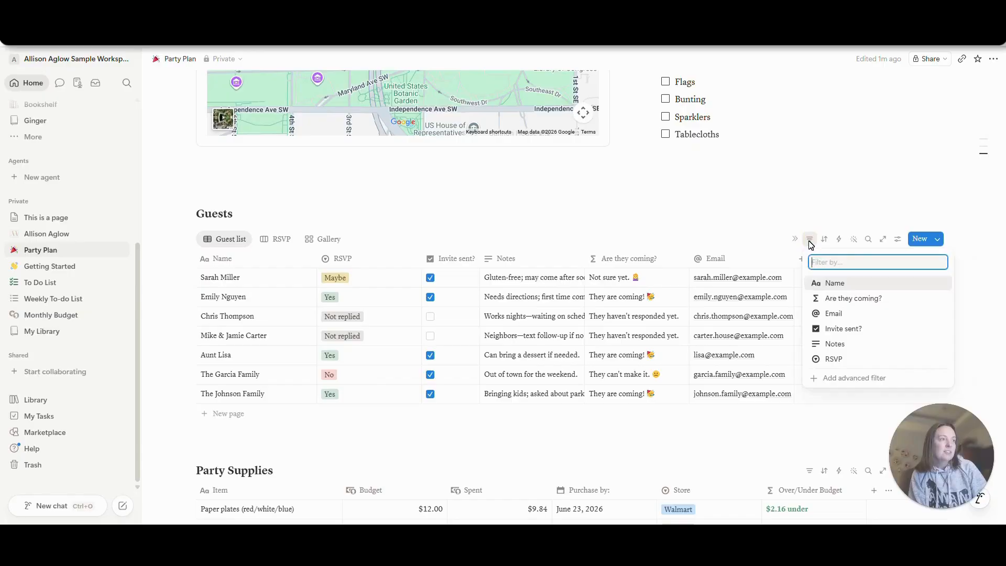
pyautogui.click(835, 328)
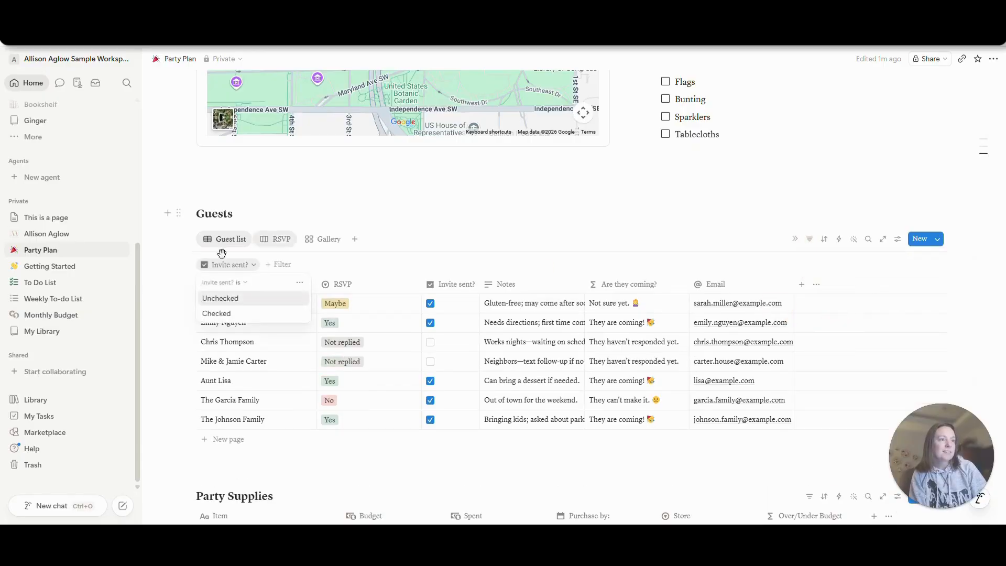
pyautogui.click(226, 313)
pyautogui.click(220, 242)
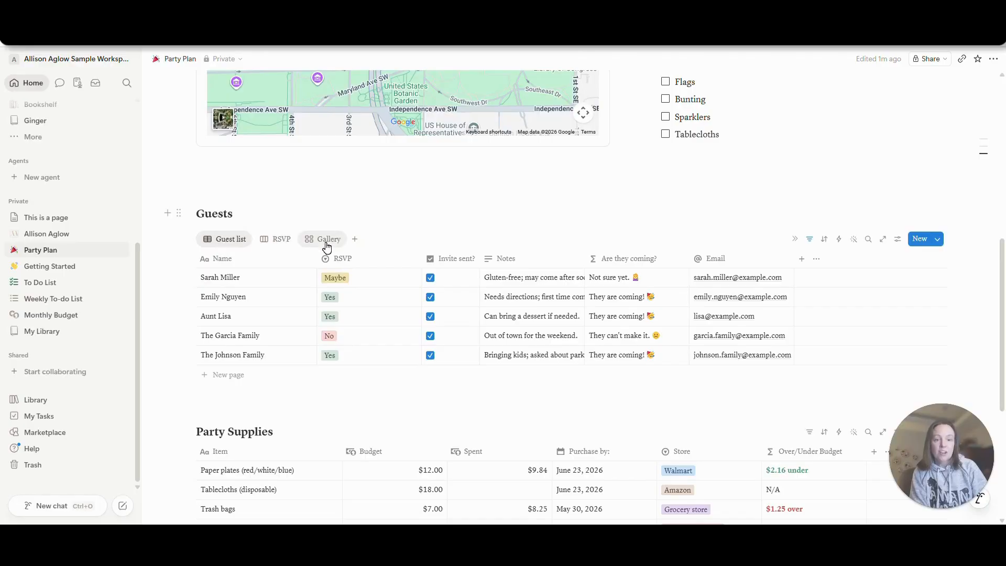
# View the Guests database in its RSVP and Gallery views, and return to the Guest list view
pyautogui.click(266, 245)
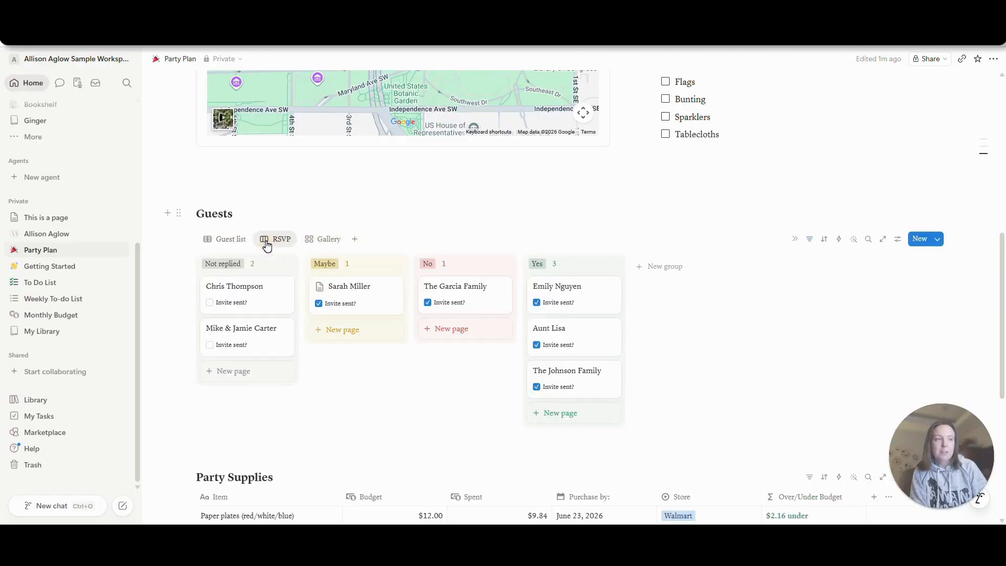
pyautogui.click(315, 240)
pyautogui.click(225, 239)
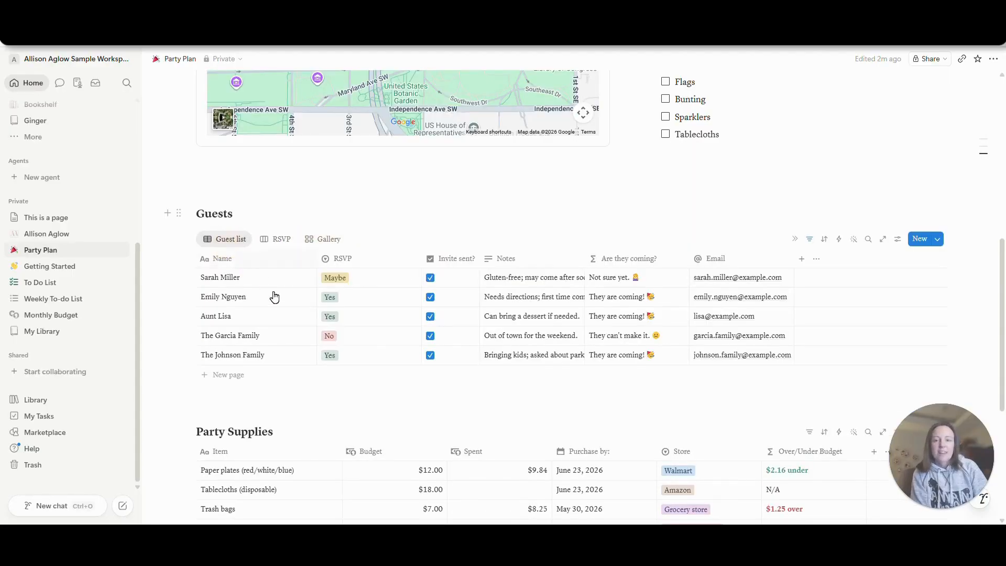
# Review the Party Supplies table below the guest list and return to the Details and ideas sections
pyautogui.scroll(-2, 385, 350)
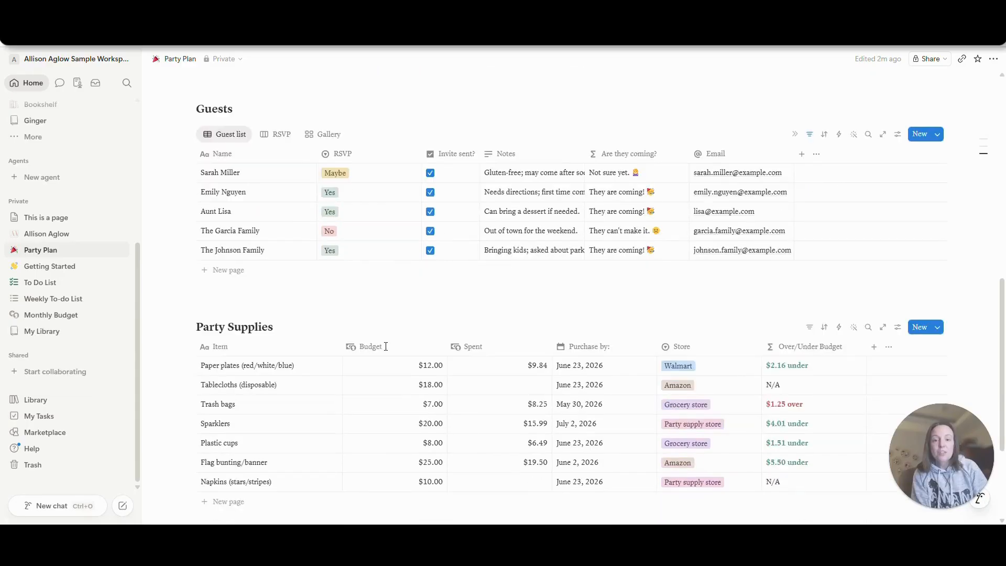
pyautogui.scroll(-1, 385, 350)
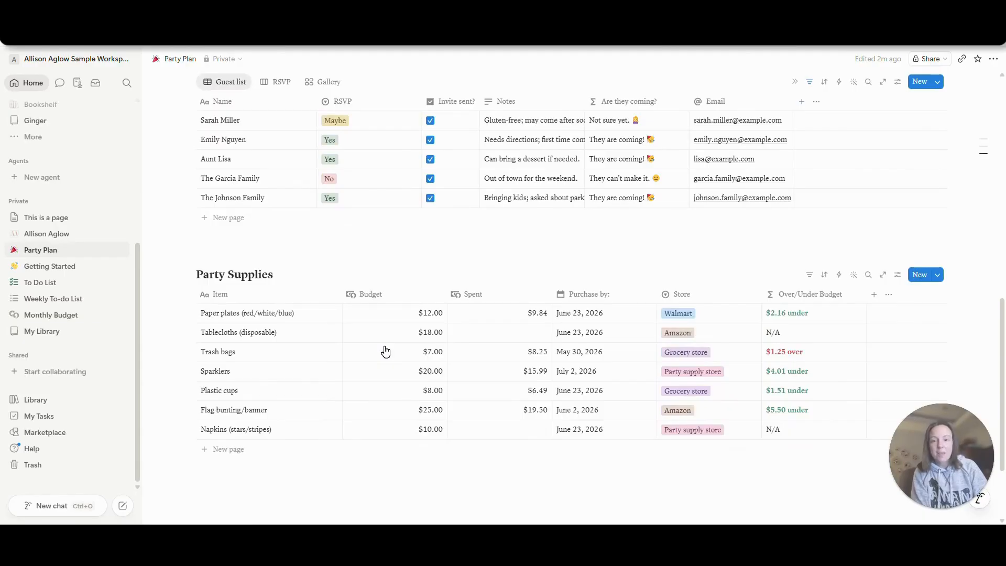
pyautogui.scroll(4, 464, 344)
pyautogui.scroll(3, 465, 345)
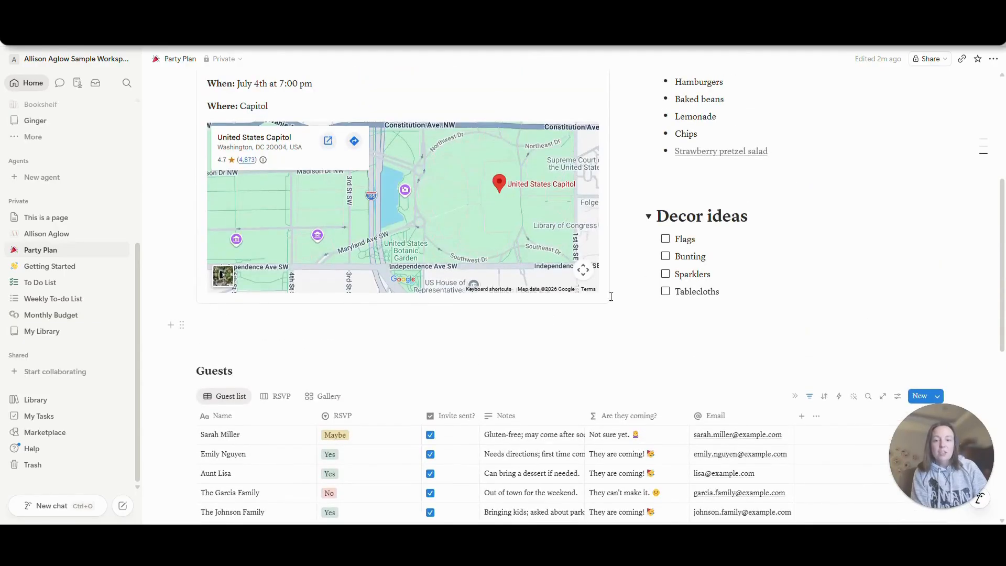
pyautogui.scroll(1, 691, 278)
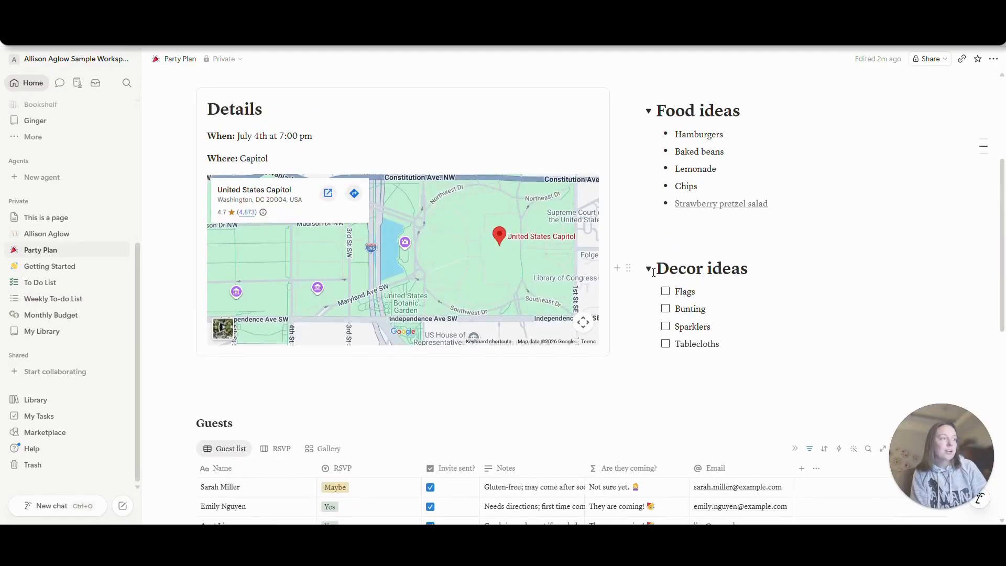
# Check which block types the Decor ideas heading can be turned into, and move the section above Food ideas
pyautogui.click(630, 270)
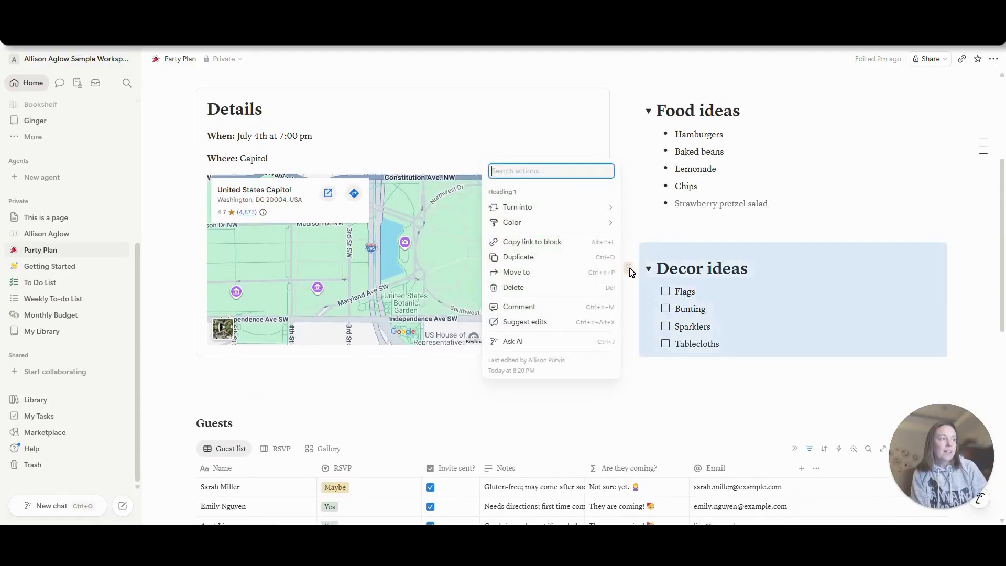
pyautogui.moveTo(566, 208)
pyautogui.moveTo(665, 155)
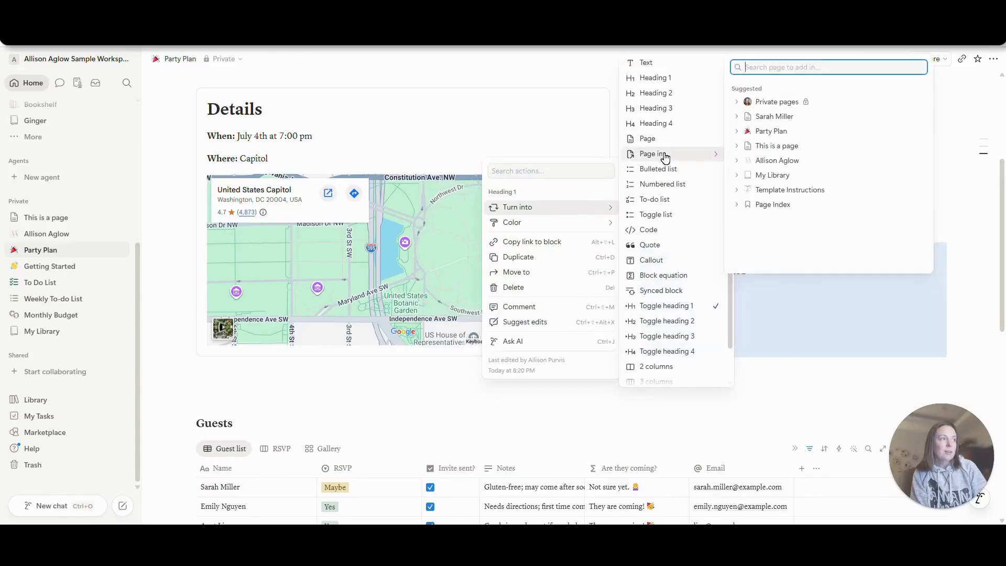
pyautogui.scroll(-1, 663, 247)
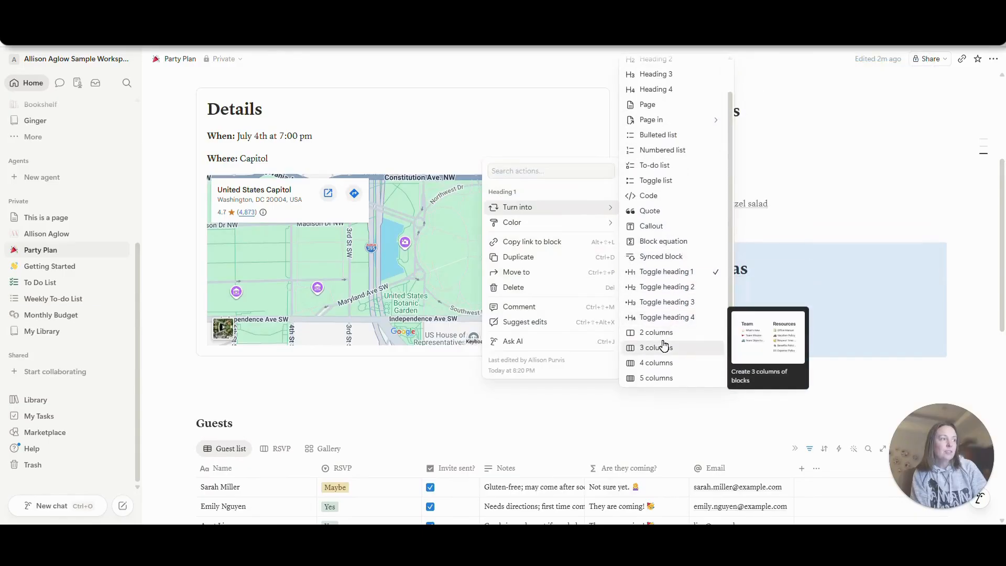
pyautogui.press('Escape')
pyautogui.moveTo(630, 269); pyautogui.dragTo(643, 142)
pyautogui.scroll(-1, 469, 337)
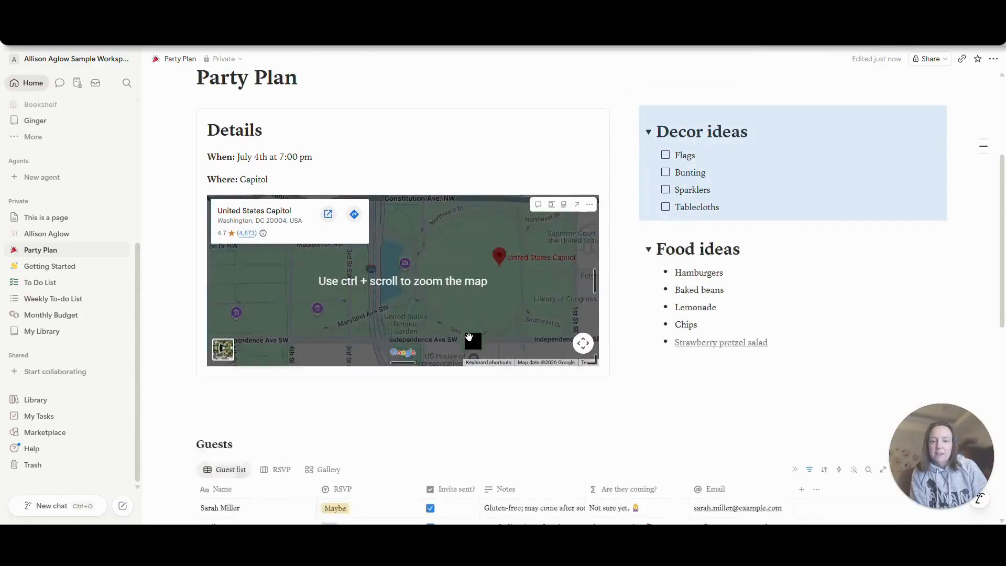
# Move the RSVP column after Invite sent? in the Guest list and hide the Email column
pyautogui.scroll(-5, 469, 337)
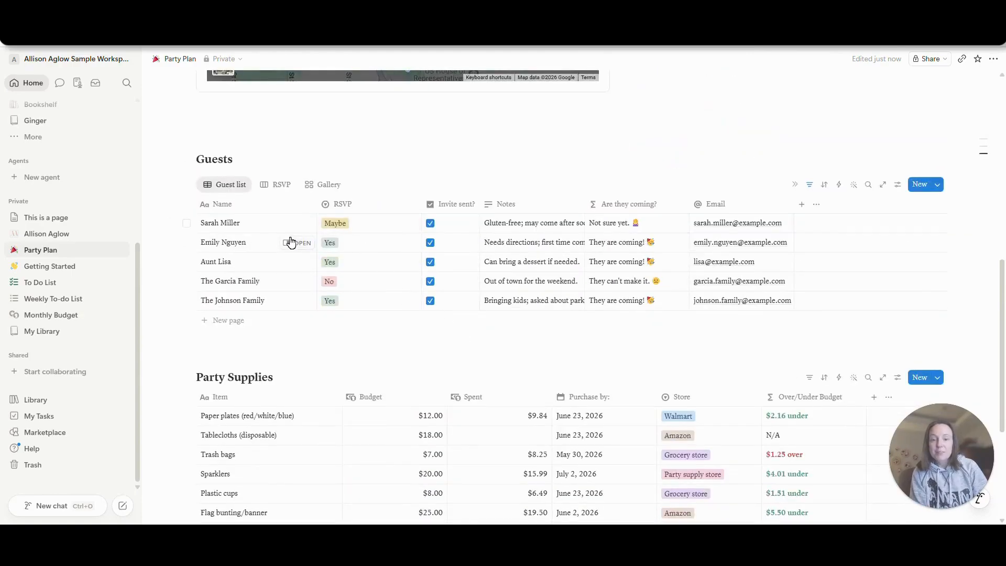
pyautogui.moveTo(351, 205); pyautogui.dragTo(431, 211)
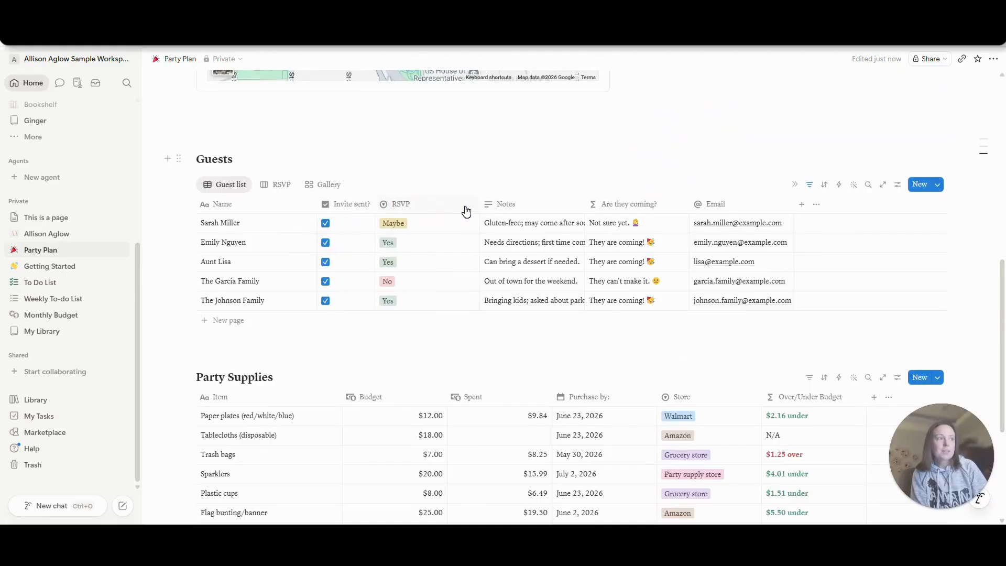
pyautogui.click(714, 212)
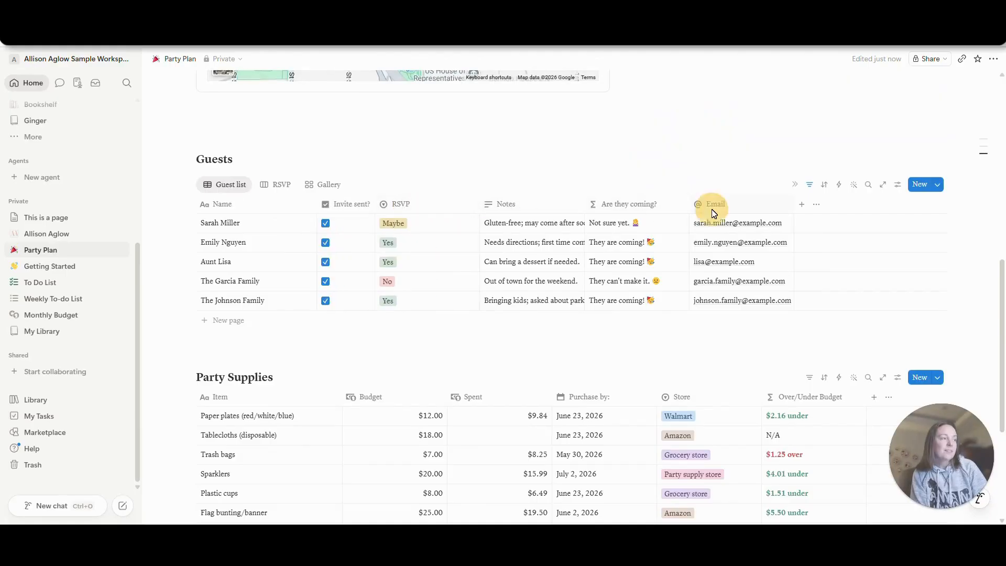
pyautogui.click(742, 350)
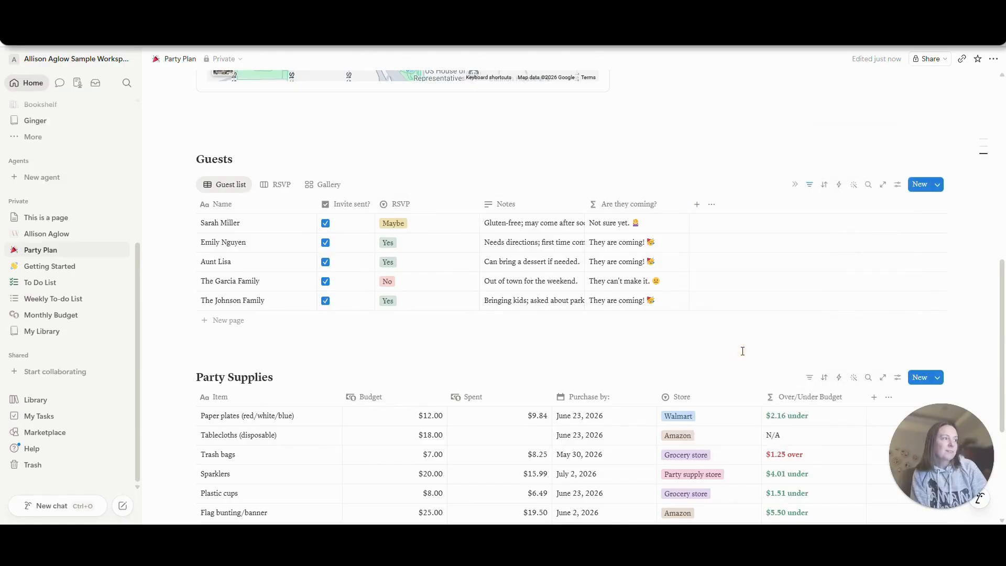
# Examine the name, delete and color settings of the Not replied option in the Guests database's RSVP property
pyautogui.click(419, 230)
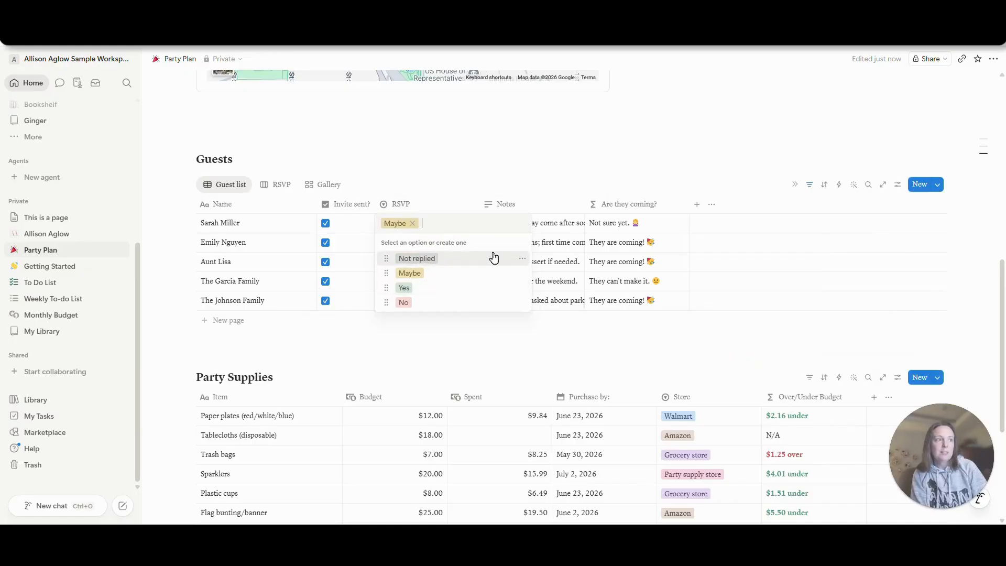
pyautogui.click(522, 258)
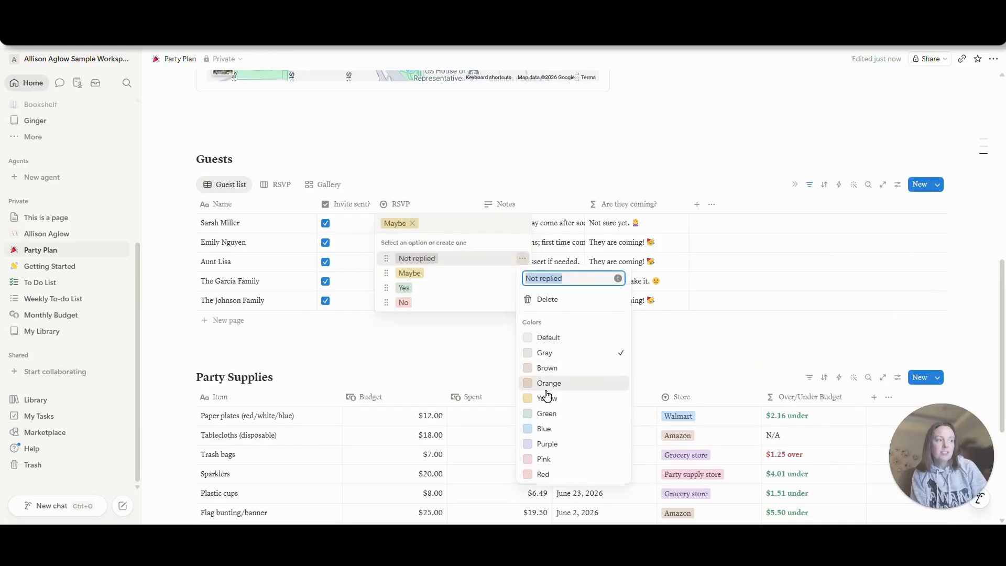
pyautogui.click(440, 351)
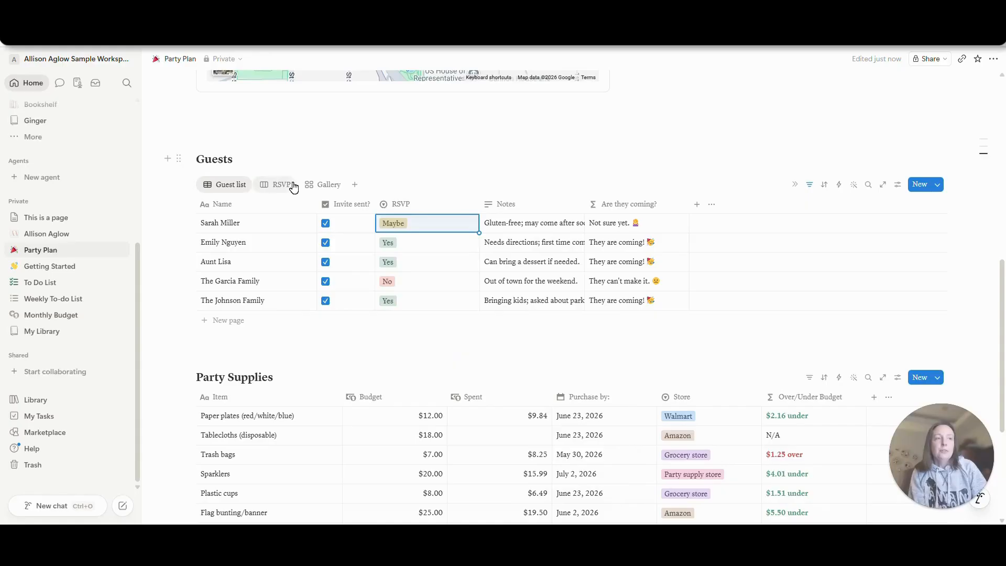
# Rename the Gallery view of the Guests database to Notes and return to the Guest list view
pyautogui.click(320, 189)
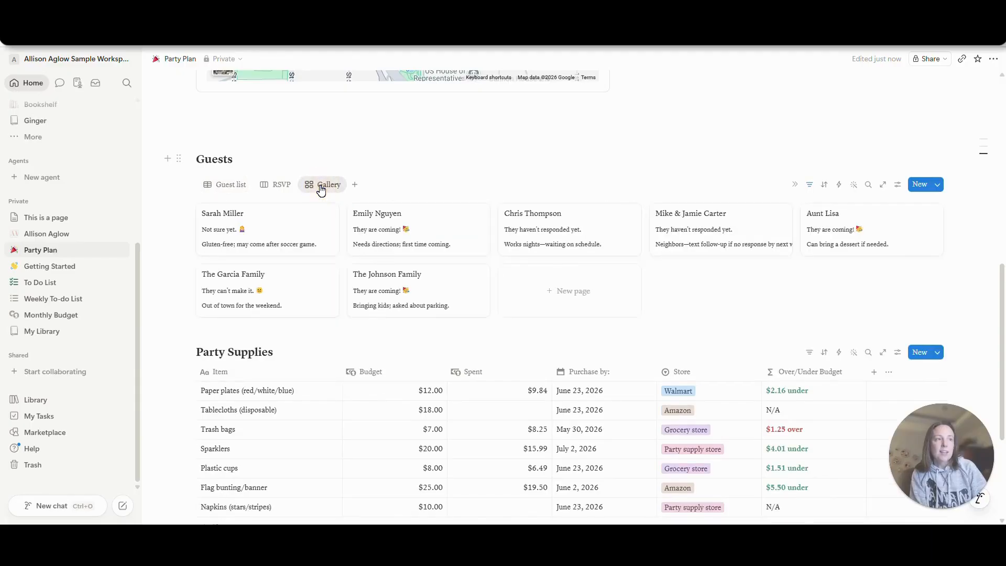
pyautogui.click(321, 189)
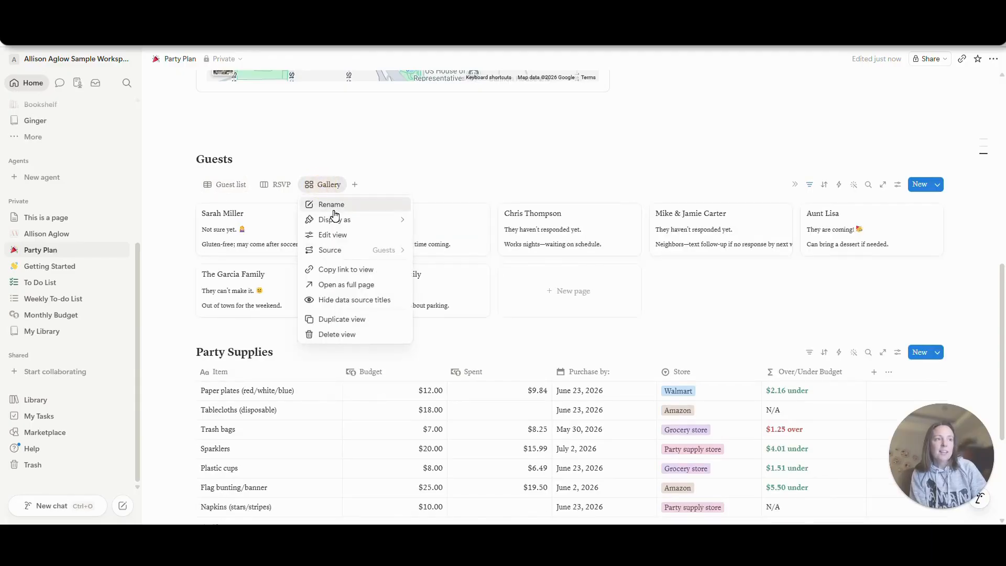
pyautogui.click(332, 205)
pyautogui.moveTo(911, 224); pyautogui.dragTo(843, 226)
pyautogui.write('Notes')
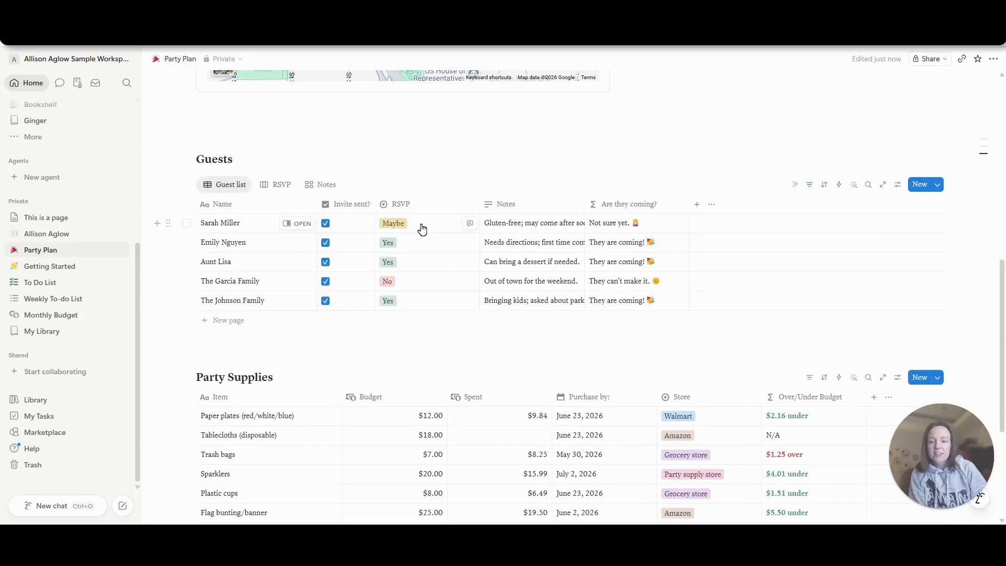
# Reorder the RSVP property's options in the Guest list so that Not replied comes last, after No
pyautogui.click(419, 228)
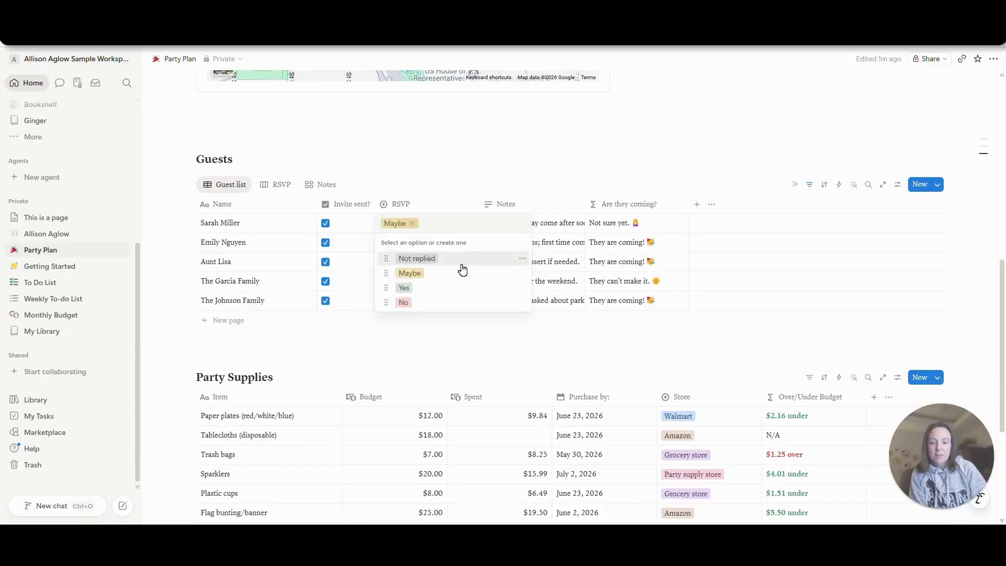
pyautogui.click(521, 261)
pyautogui.moveTo(386, 259); pyautogui.dragTo(388, 303)
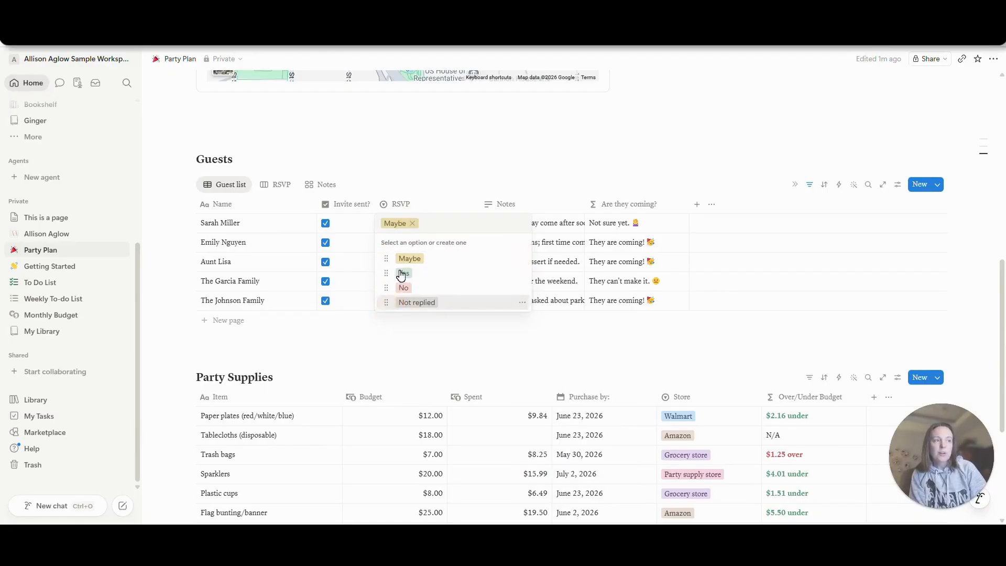
pyautogui.click(386, 346)
# Check which property type the Are they coming? column of the Guest list uses
pyautogui.click(623, 203)
pyautogui.moveTo(634, 259)
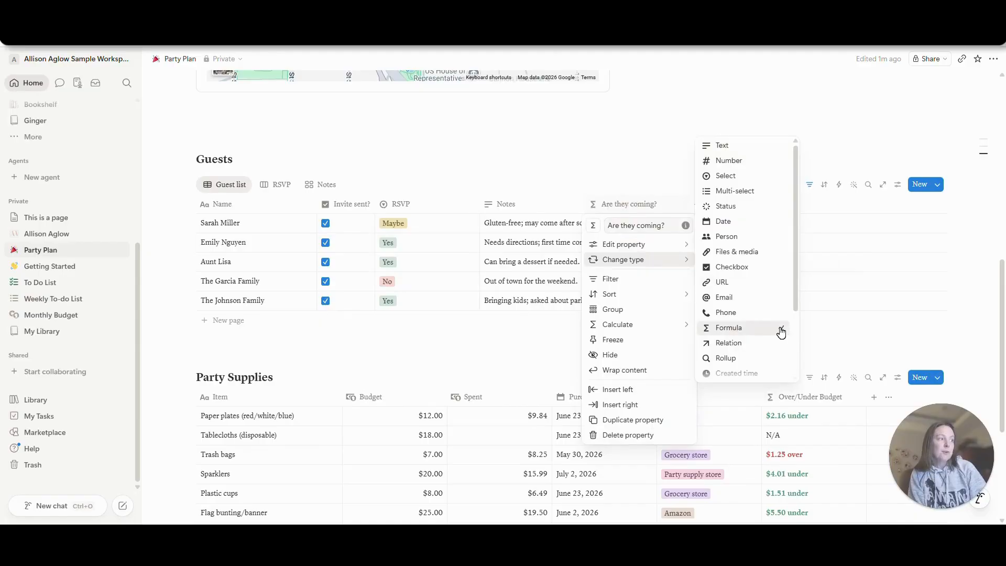
pyautogui.click(752, 328)
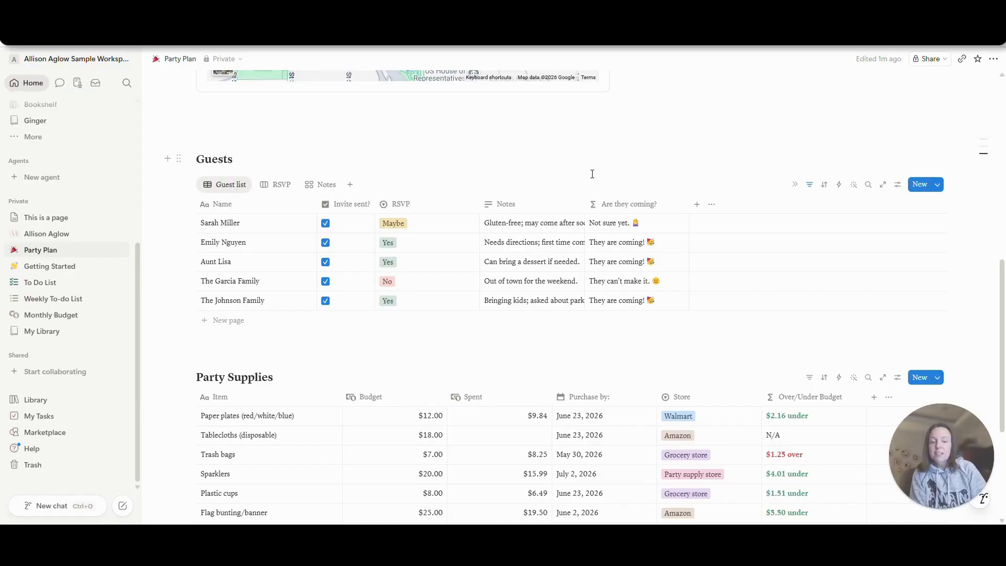
# Review the page options available for Party Plan, and switch to the page titled This is a page
pyautogui.click(993, 59)
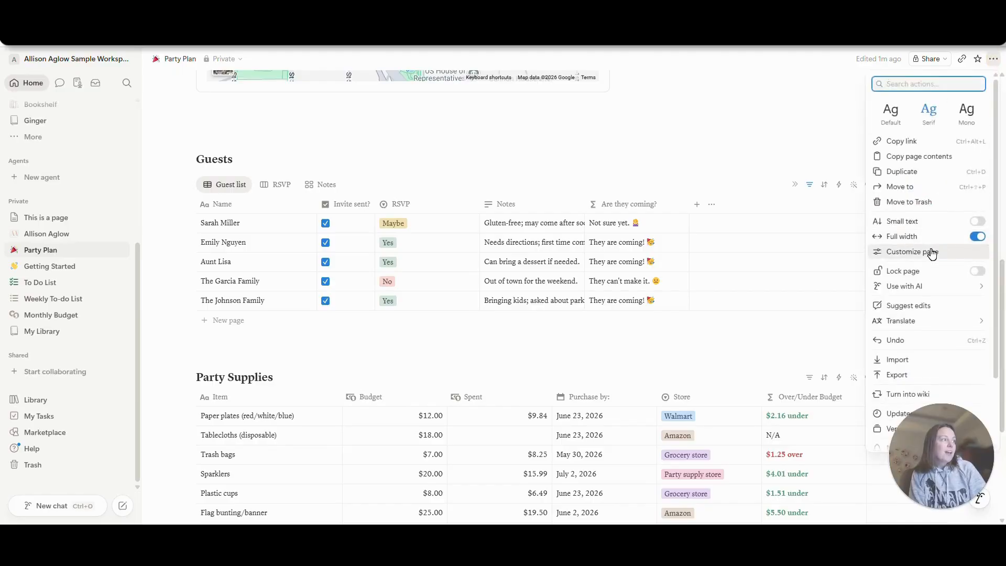
pyautogui.scroll(-3, 929, 252)
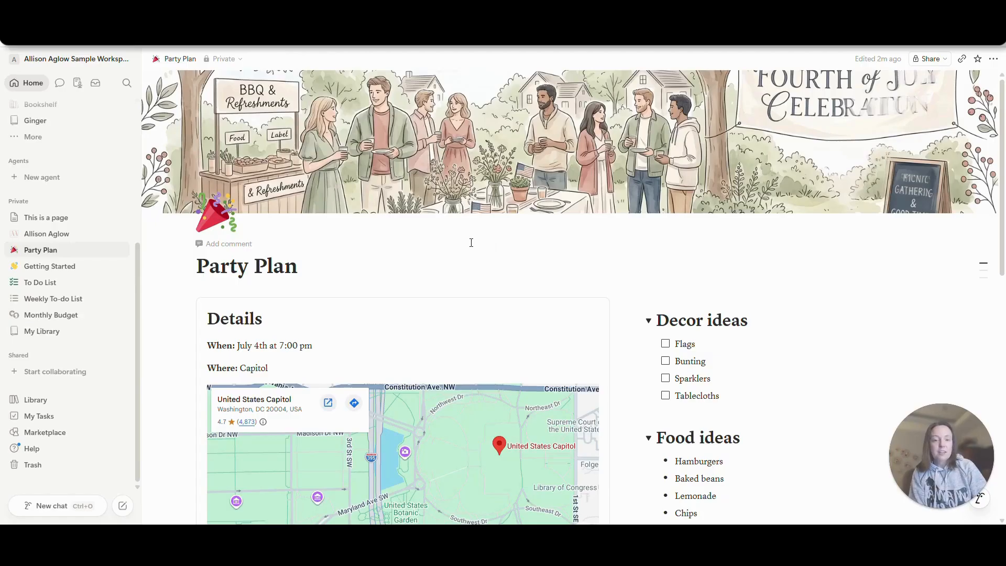
pyautogui.click(27, 218)
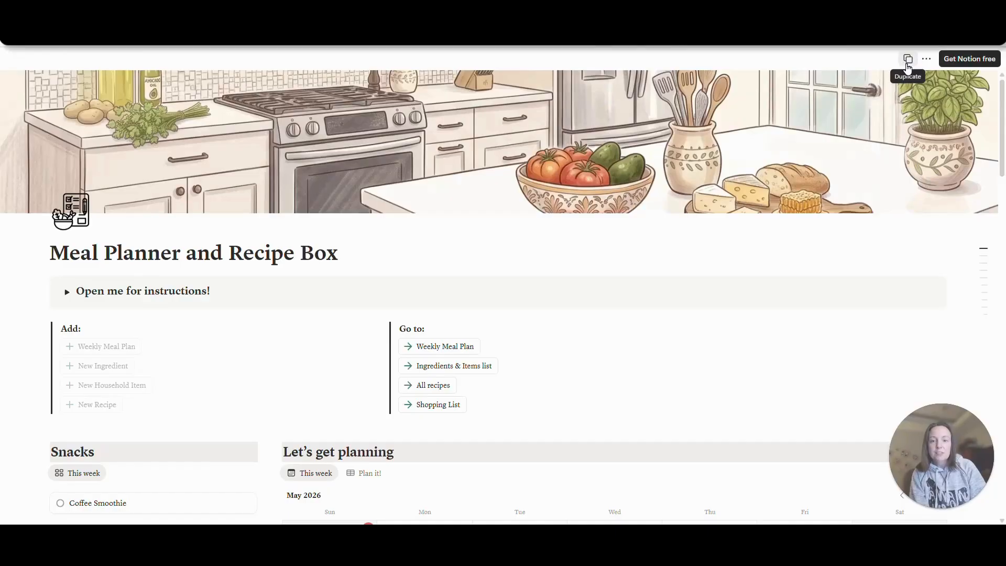
# Duplicate the Meal Planner and Recipe Box template into the sample workspace's private pages and open the copy
pyautogui.click(908, 59)
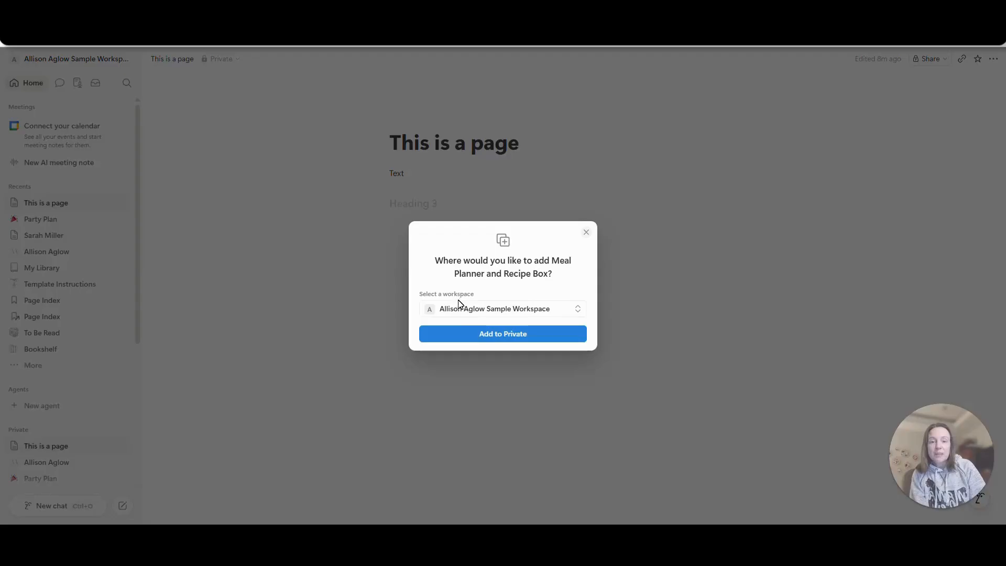
pyautogui.click(519, 336)
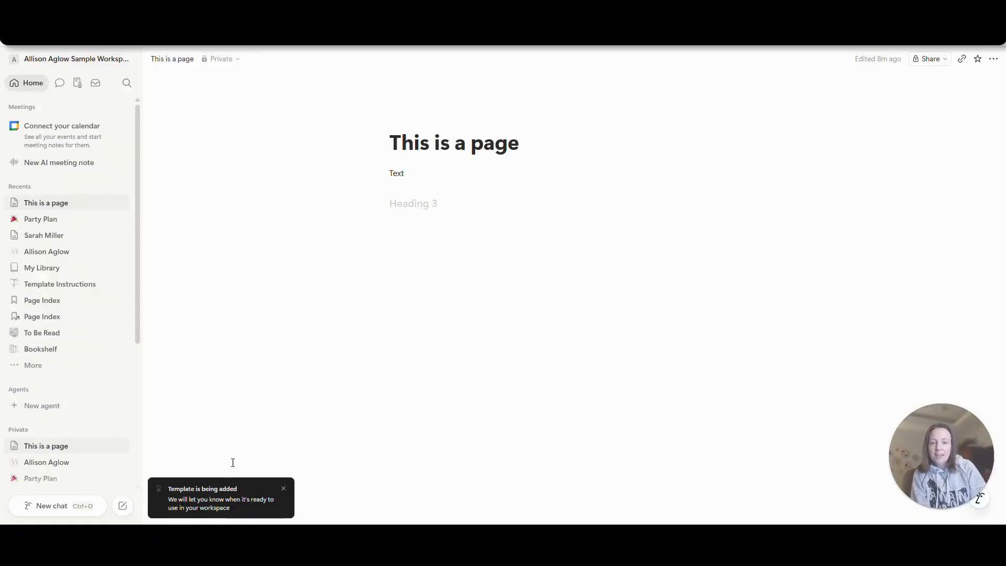
pyautogui.scroll(-5, 76, 238)
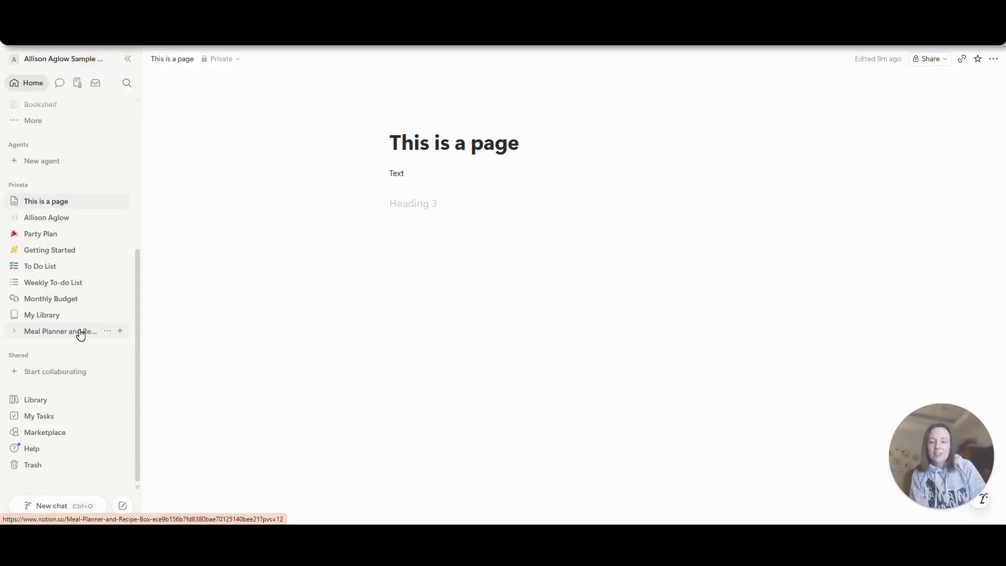
pyautogui.click(44, 337)
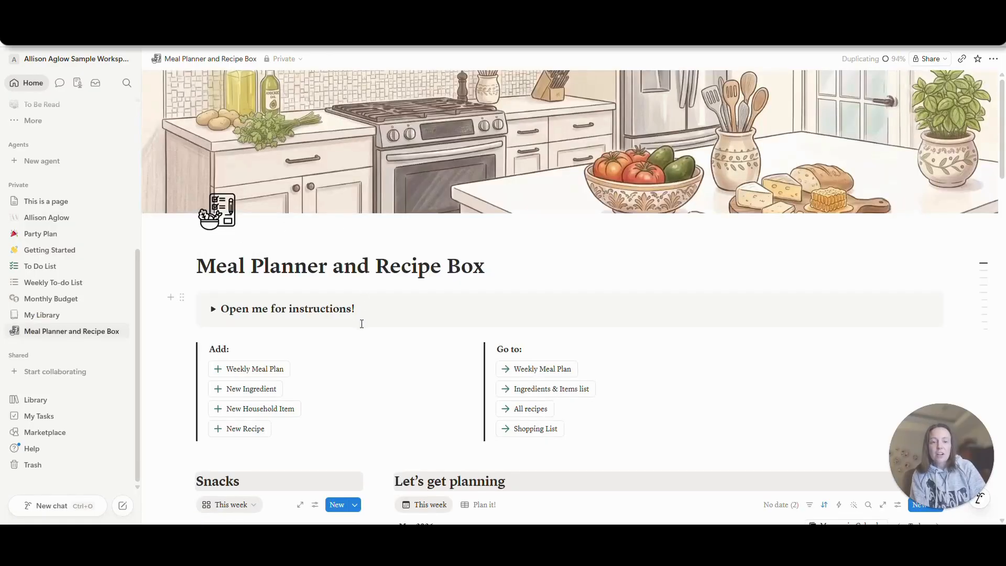
# Look over the shortcut, Snacks, Meal Prep and Let's get planning sections of the Meal Planner and Recipe Box page
pyautogui.scroll(-5, 361, 324)
pyautogui.scroll(-1, 361, 325)
pyautogui.scroll(5, 359, 328)
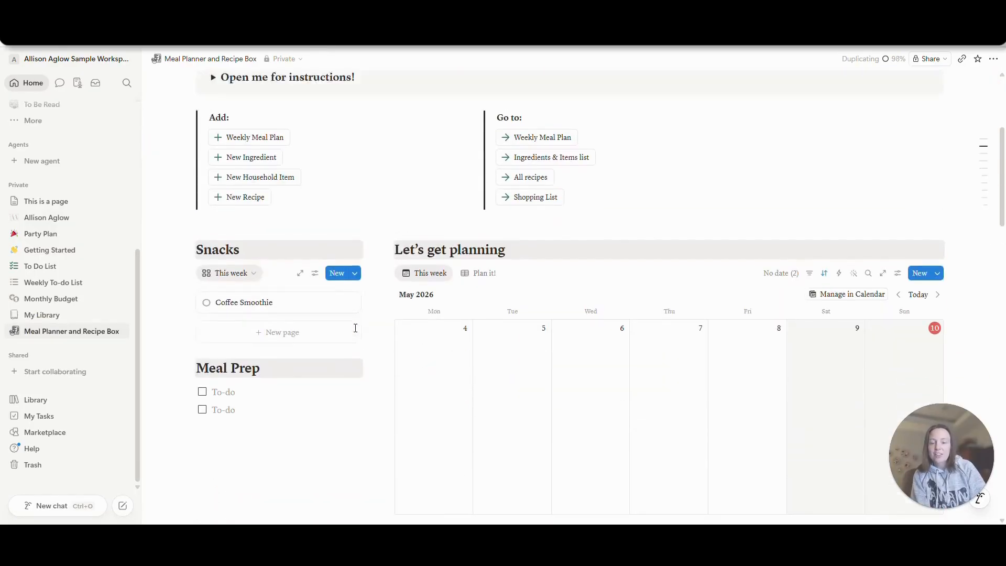